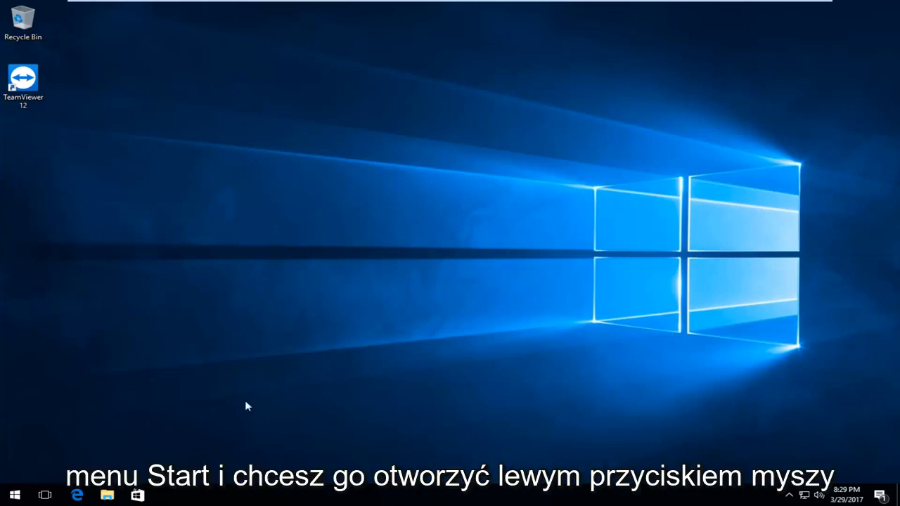
Search the Start menu for Programs and Features.
{"action": "left_click", "coordinate": [15, 498]}
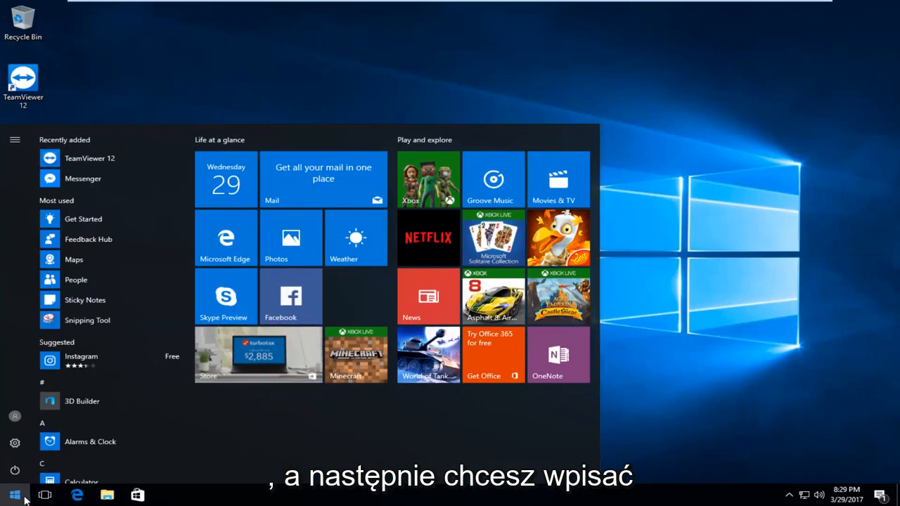
{"action": "type", "text": "programs"}
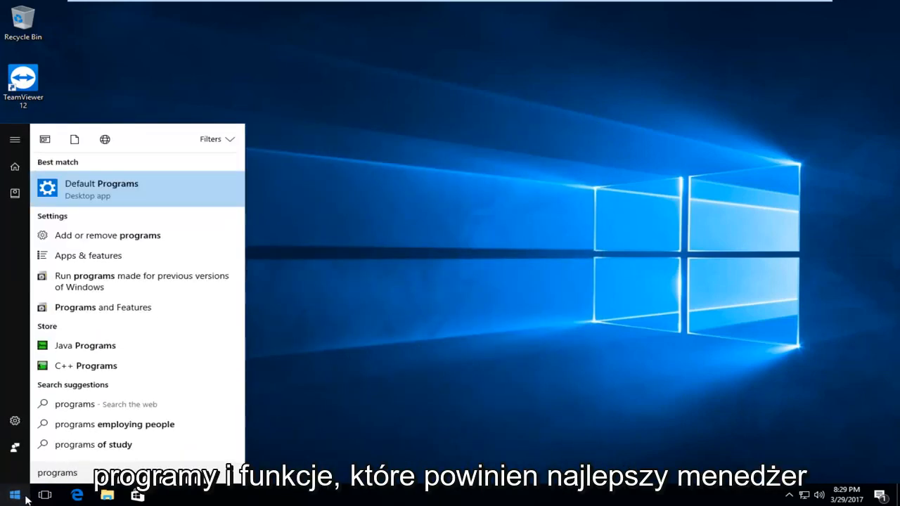
{"action": "type", "text": " and fea"}
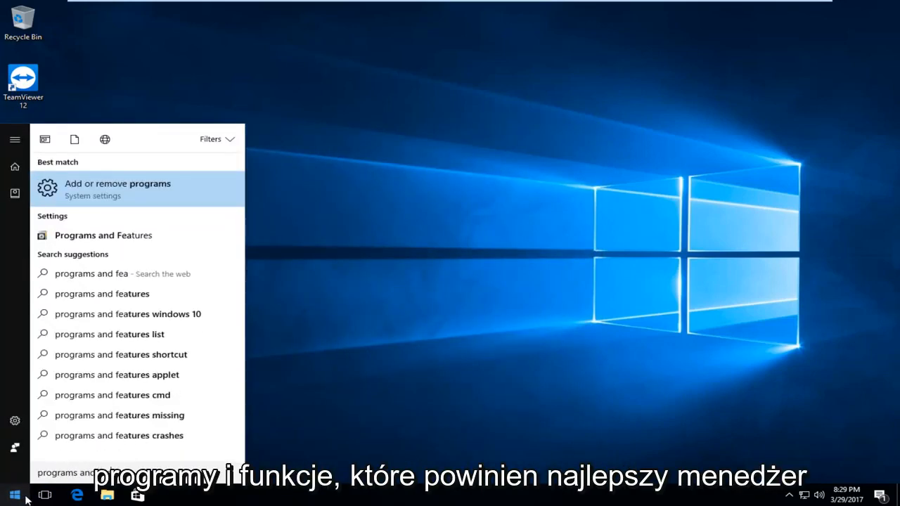
{"action": "type", "text": "tures"}
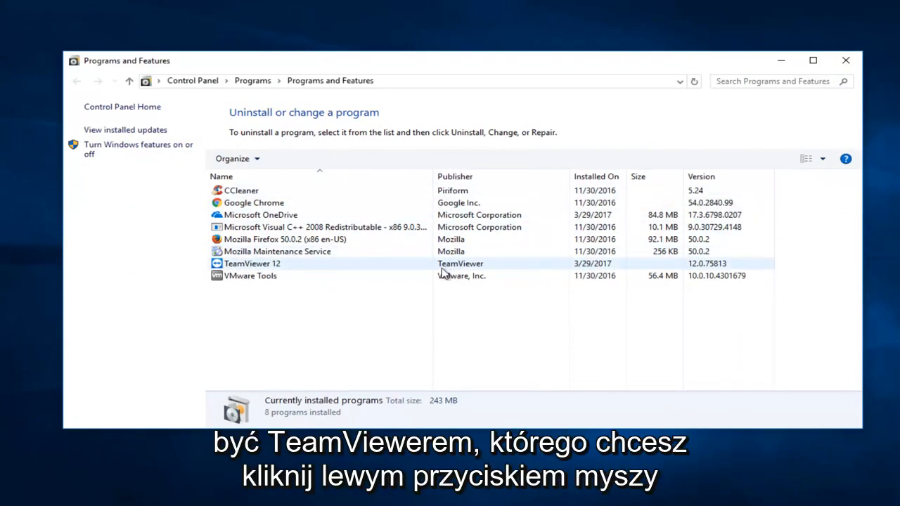
Select TeamViewer 12 in the installed programs list.
{"action": "left_click", "coordinate": [239, 267]}
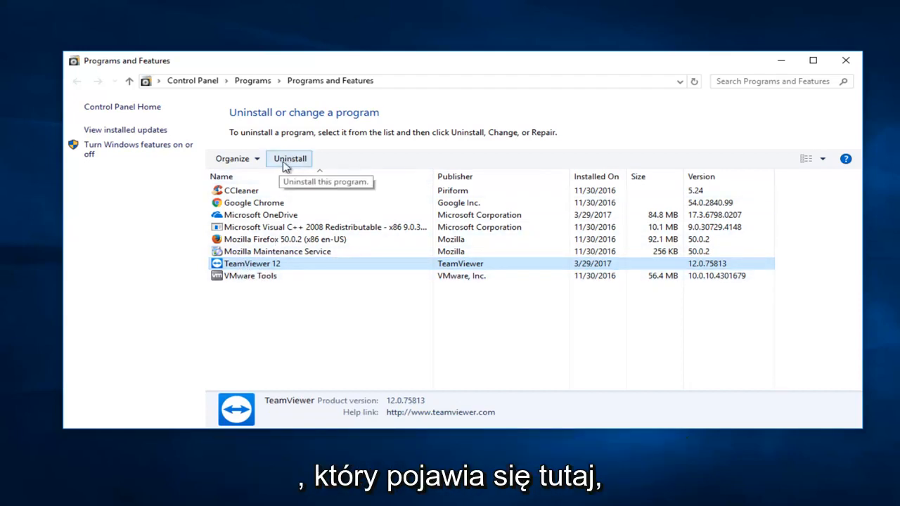
Uninstall TeamViewer 12 with the Remove settings option ticked.
{"action": "left_click", "coordinate": [285, 163]}
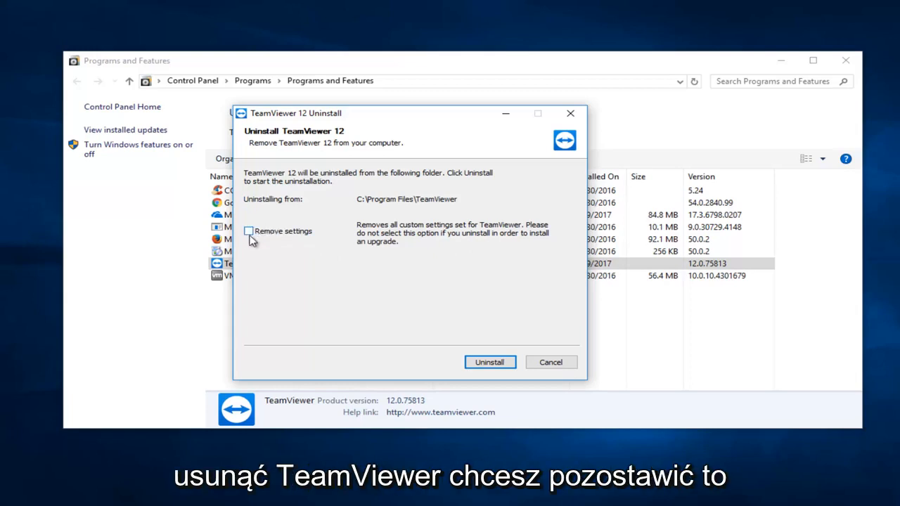
{"action": "left_click", "coordinate": [249, 231]}
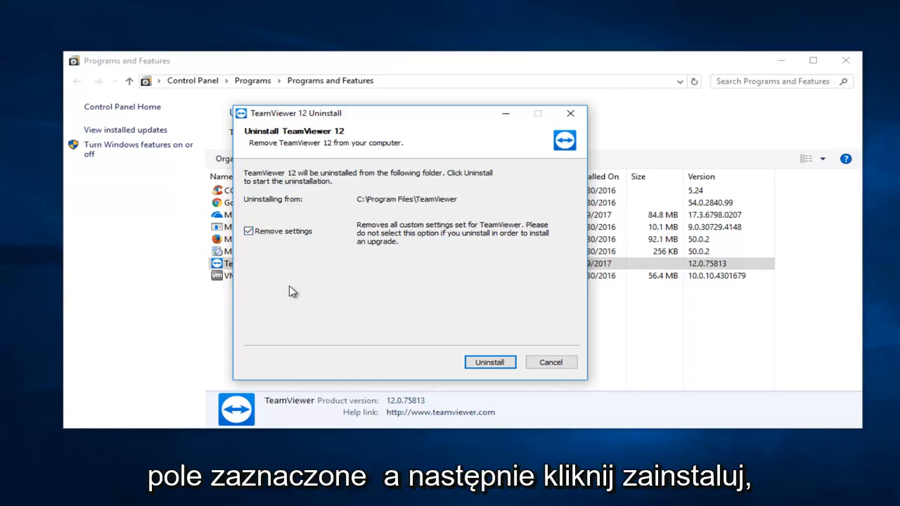
{"action": "left_click", "coordinate": [492, 362]}
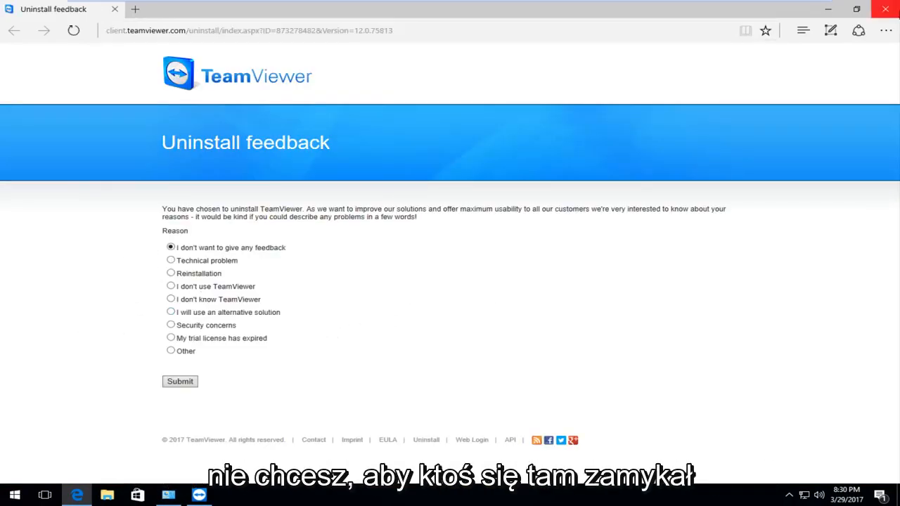
Close the Edge feedback page, the completed uninstaller, and Programs and Features.
{"action": "left_click", "coordinate": [890, 14]}
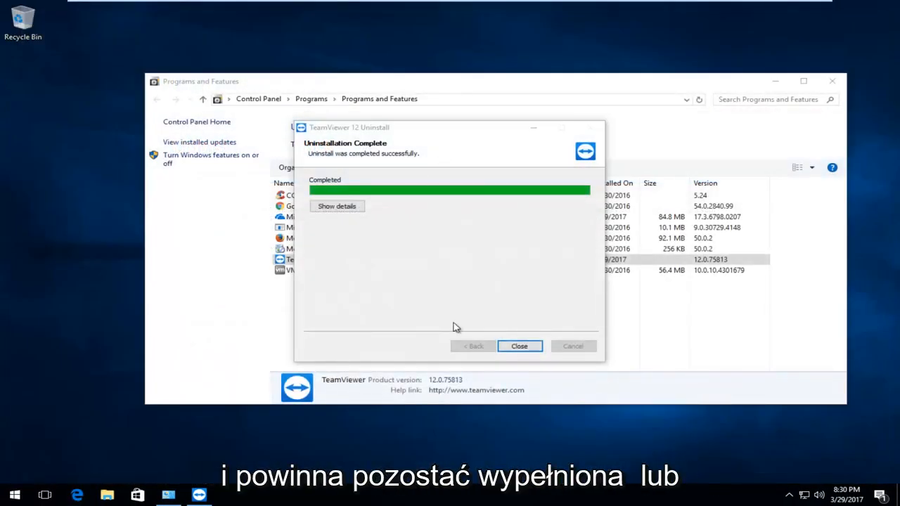
{"action": "left_click", "coordinate": [519, 346]}
{"action": "left_click", "coordinate": [832, 81]}
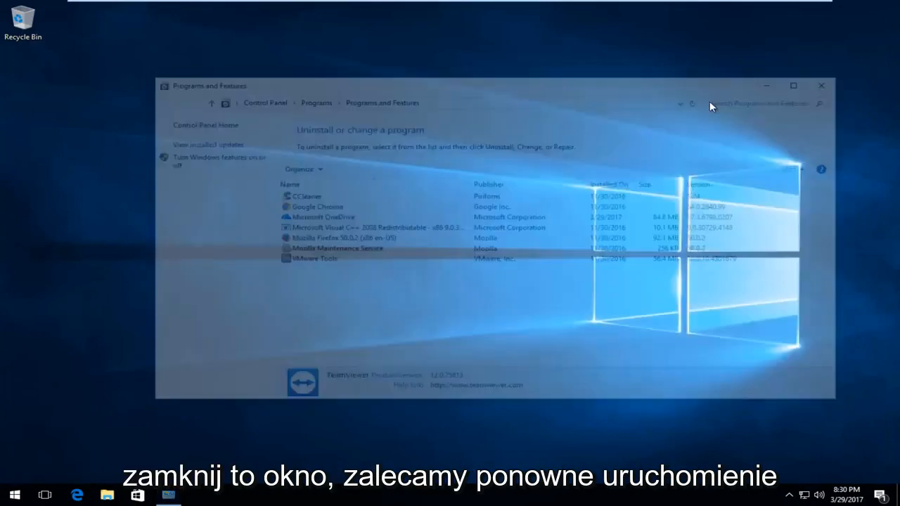